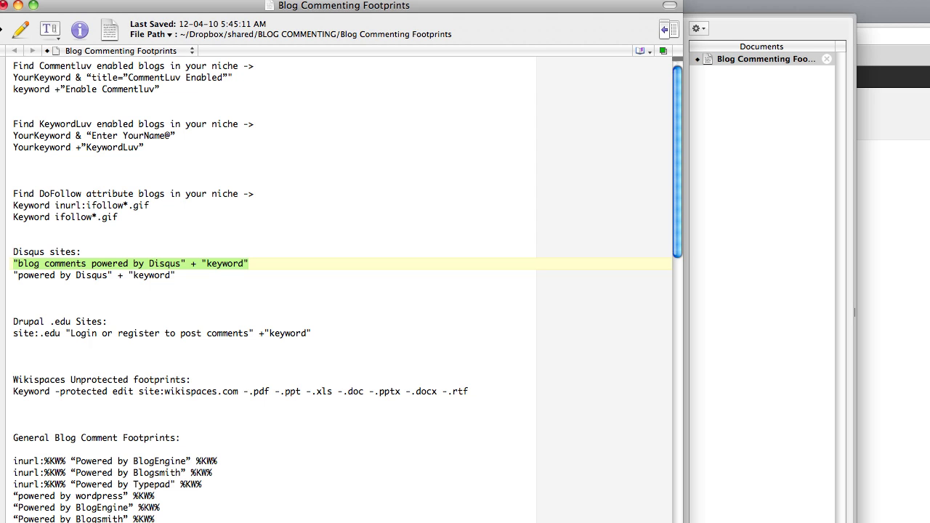
Search Google for the copied Disqus footprint query with 'keyword' replaced by 'house mixes'.
left_click(880, 16)
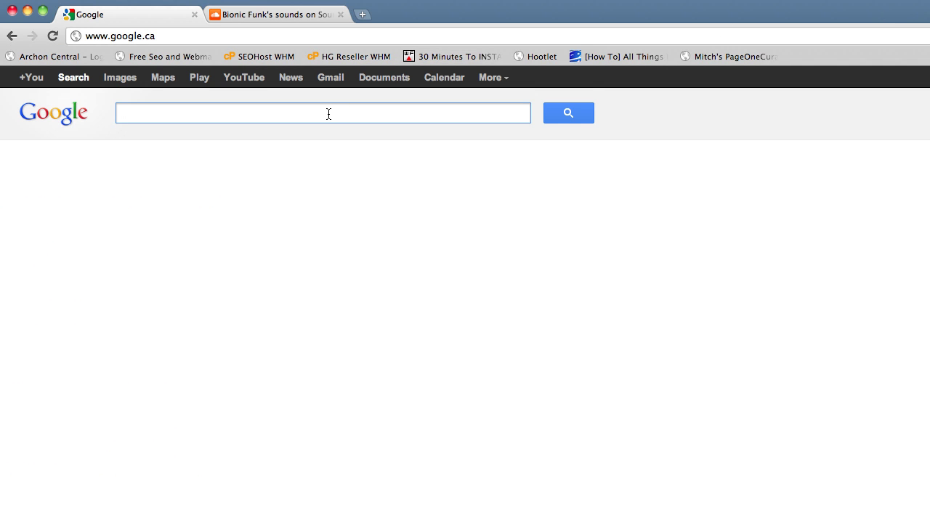
type("\"blog comments powered by Disqus\" + \"keyword\"")
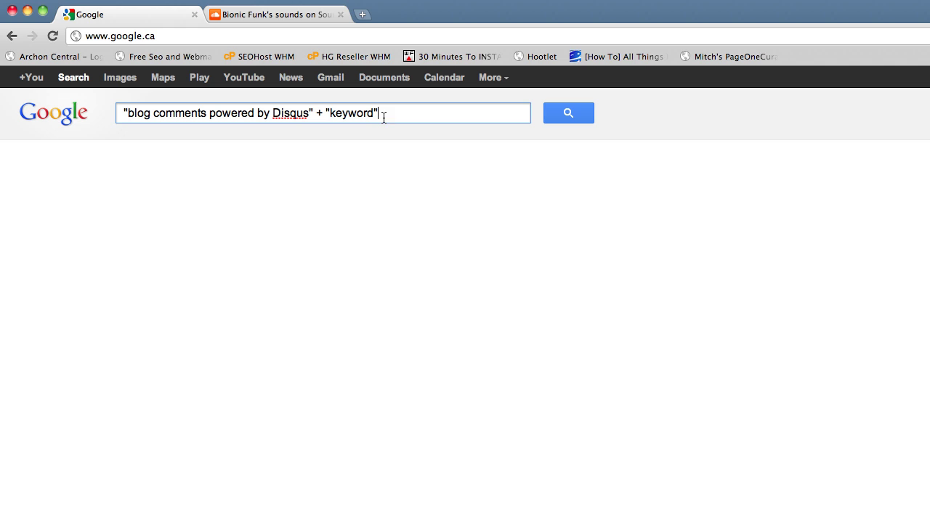
key("Return")
left_click(373, 117)
key("BackSpace")
key("BackSpace")
key("BackSpace")
key("BackSpace")
key("BackSpace")
key("BackSpace")
key("BackSpace")
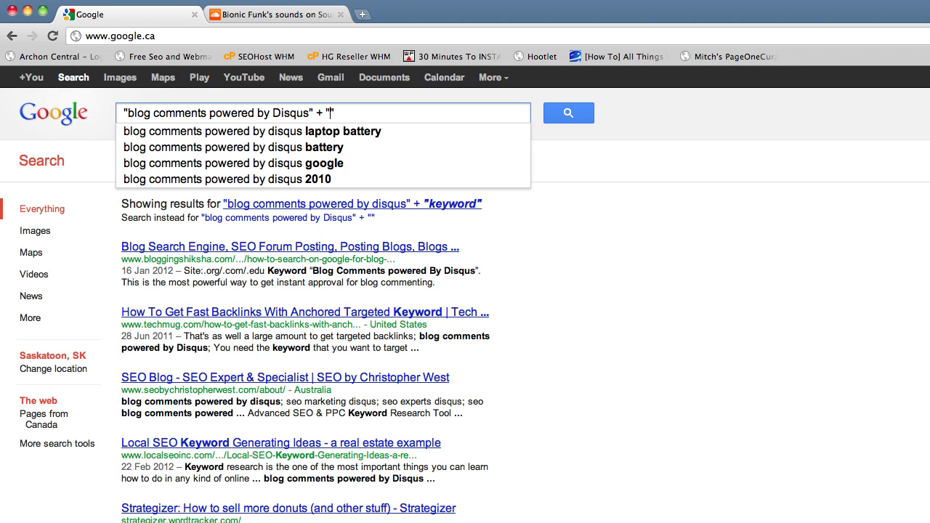
type("house mixes")
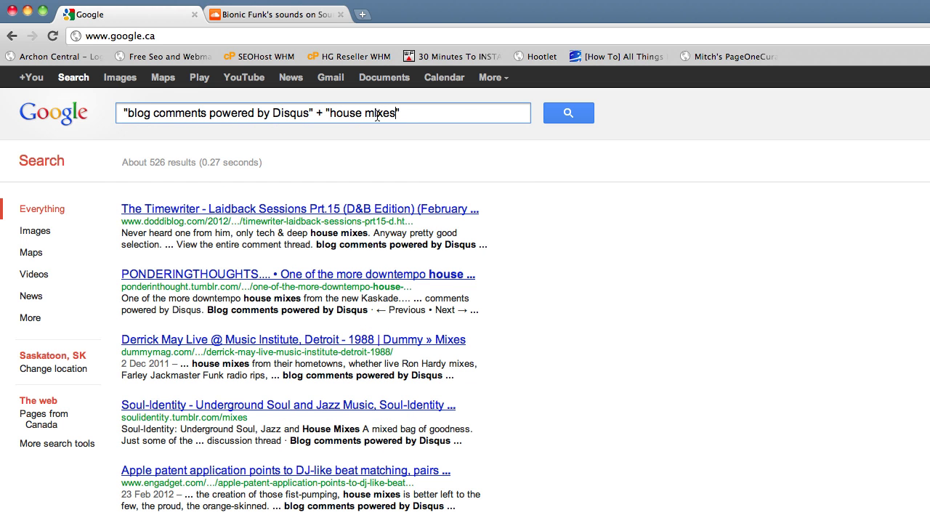
Open The Timewriter, PONDERINGTHOUGHTS, Derrick May and Apple patent results in background tabs.
left_click(567, 114)
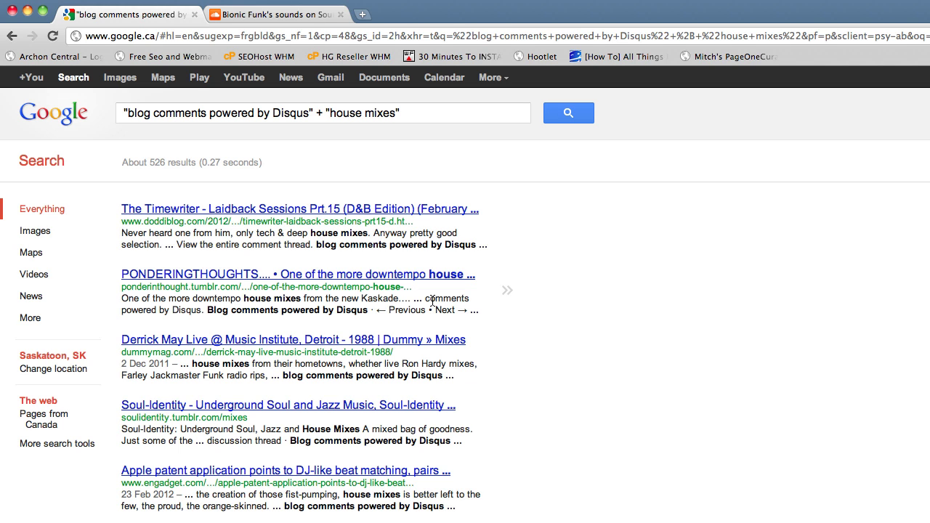
scroll(506, 280, "down", 3)
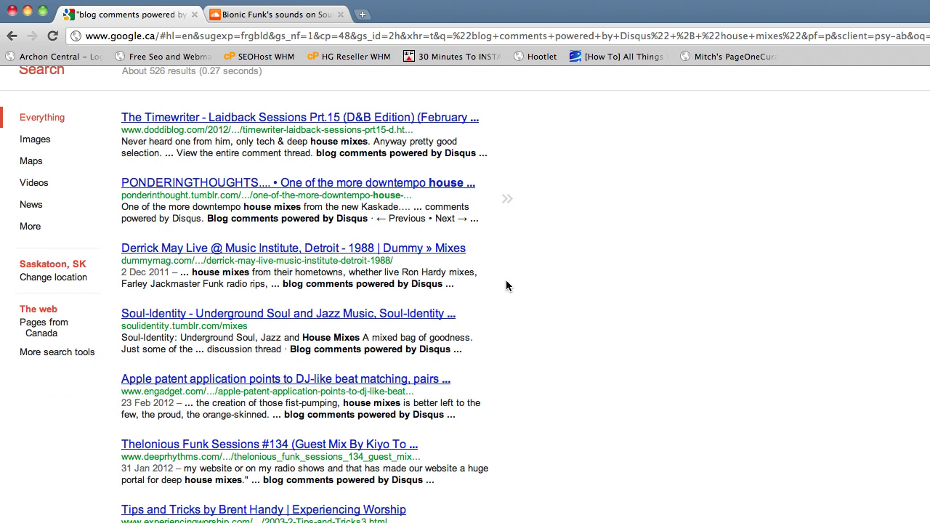
left_click(260, 122, "super")
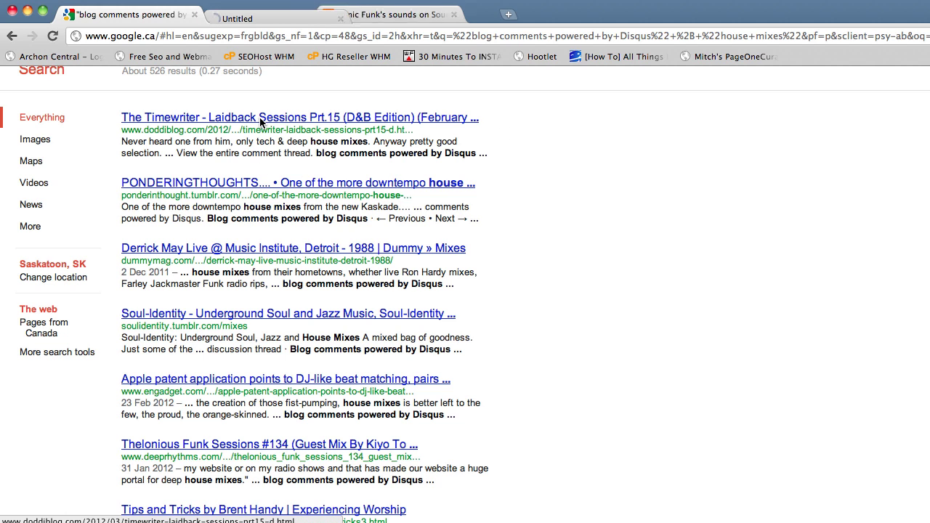
scroll(246, 162, "up", 3)
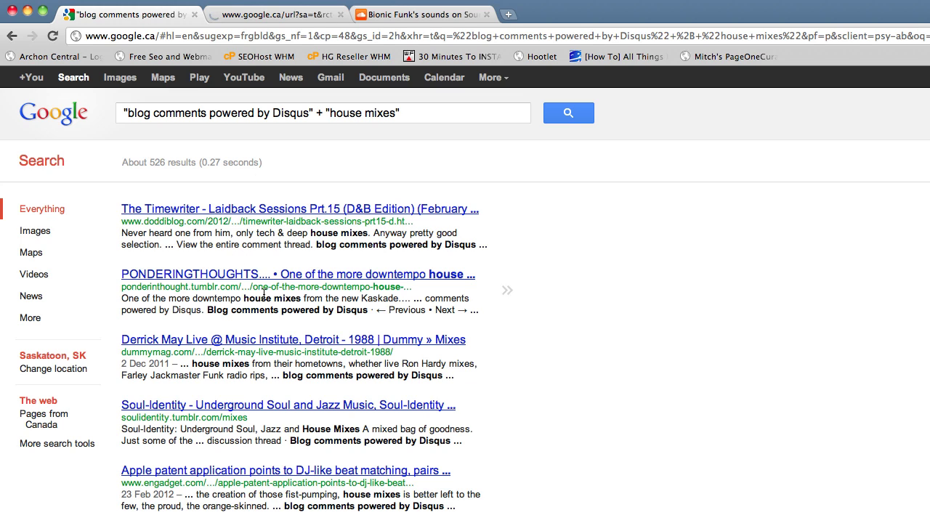
left_click(226, 272, "super")
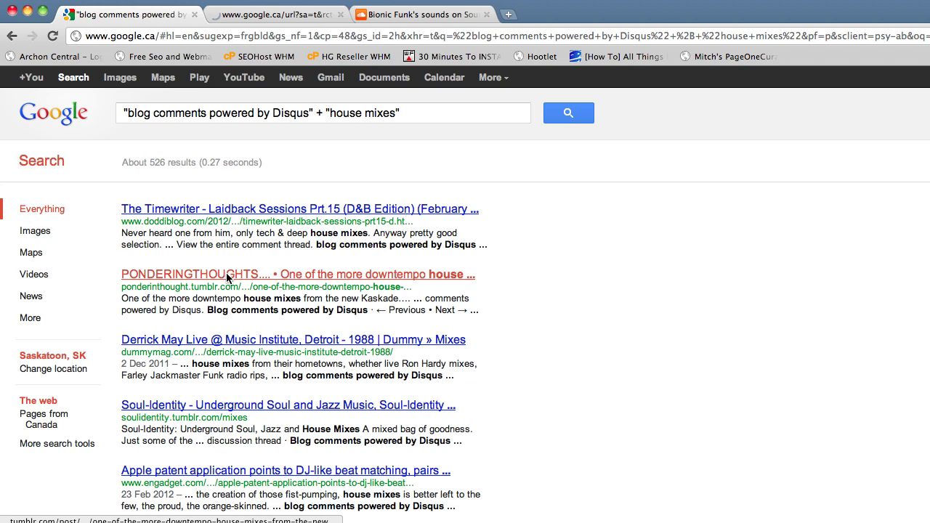
left_click(202, 339, "super")
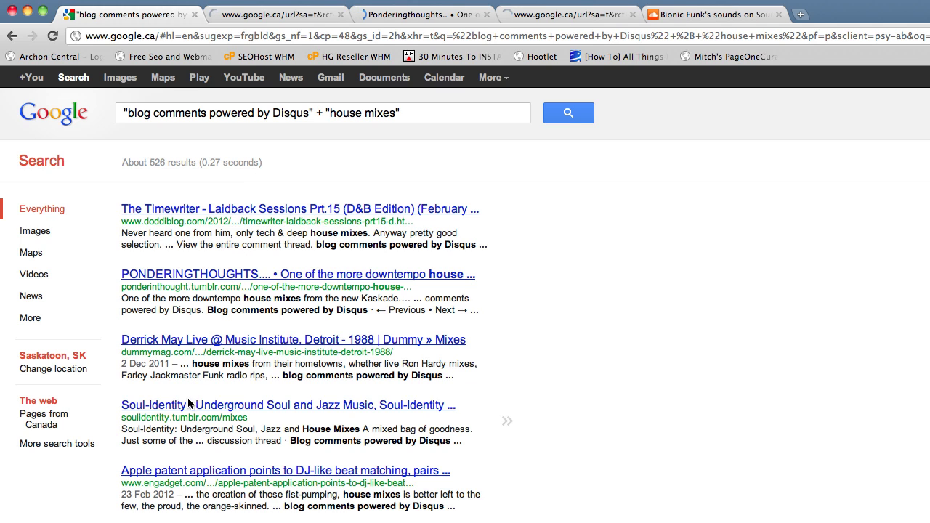
left_click(188, 471, "super")
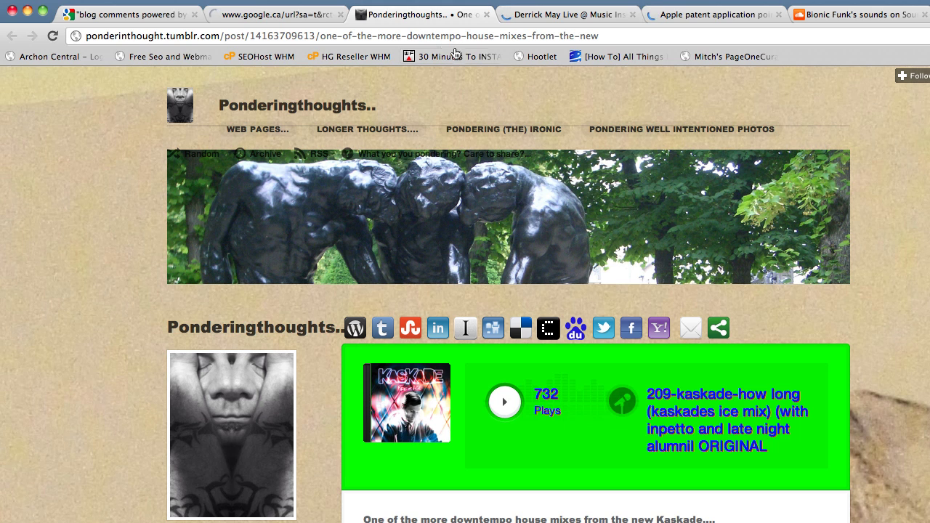
Scroll down to the Ponderingthoughts post's comments and choose Login from the DISQUS dropdown.
scroll(869, 235, "down", 10)
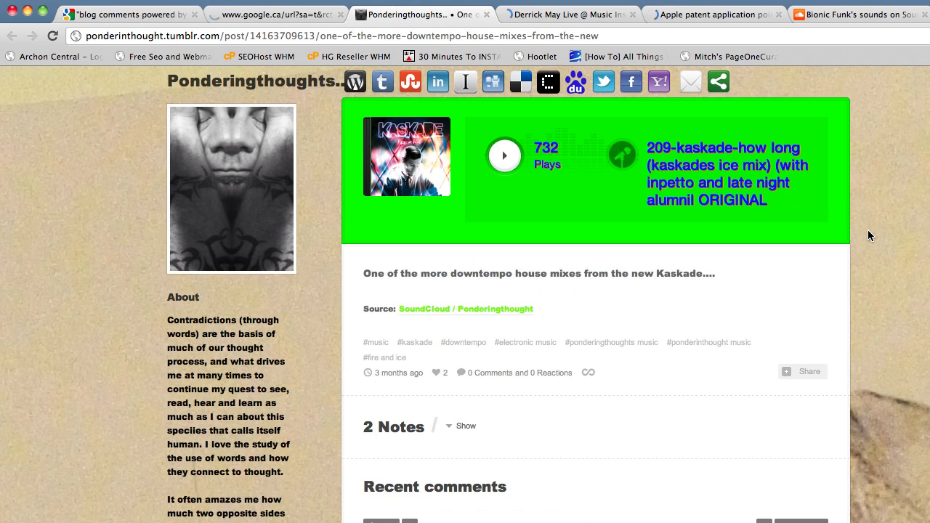
scroll(870, 234, "down", 4)
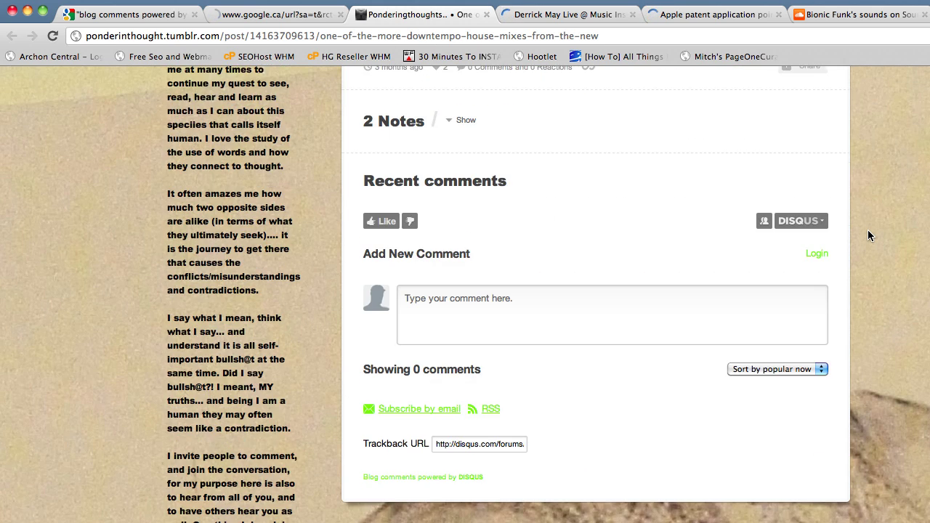
scroll(868, 235, "down", 1)
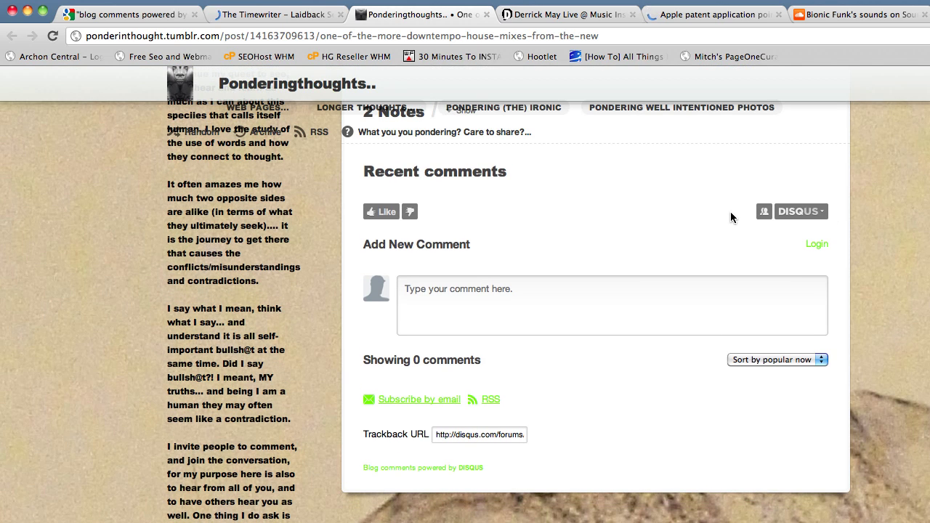
mouse_move(809, 213)
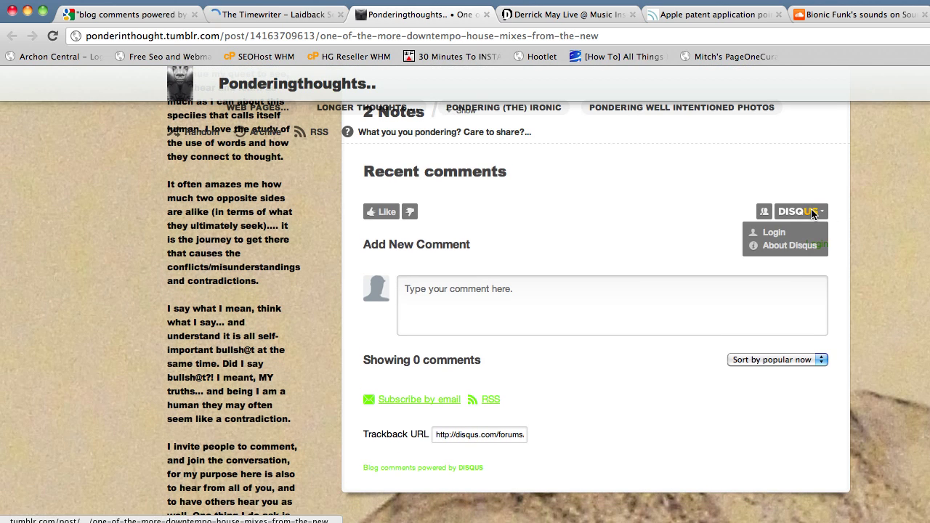
left_click(775, 233)
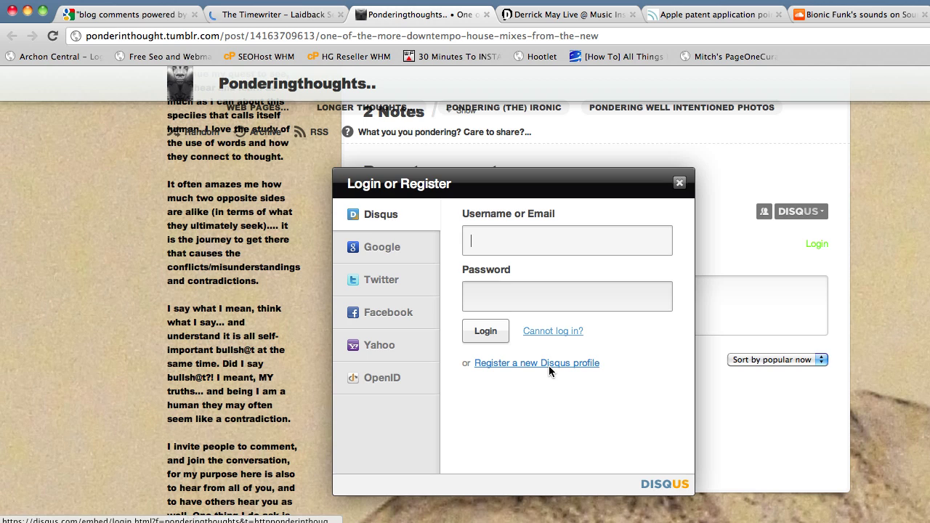
Register a new Disqus profile with an e-mail address, a chosen username and a password.
left_click(549, 363)
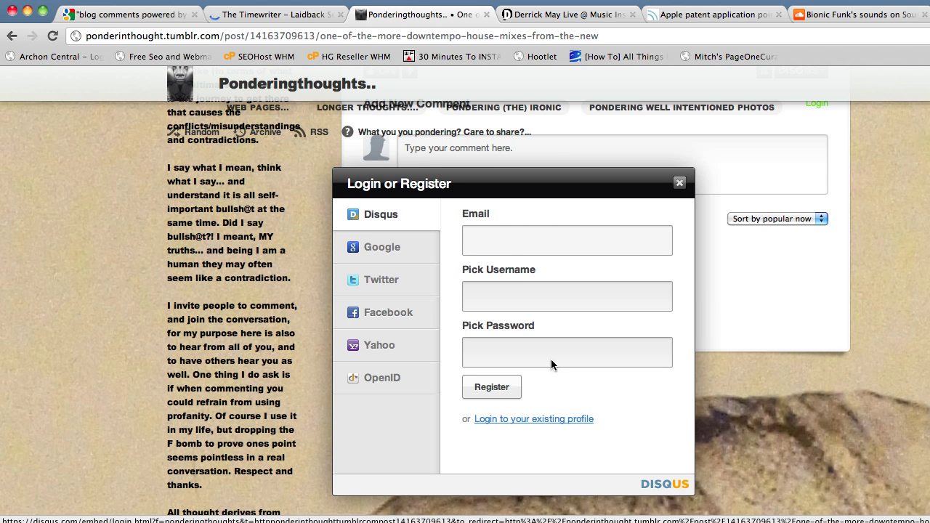
left_click(520, 237)
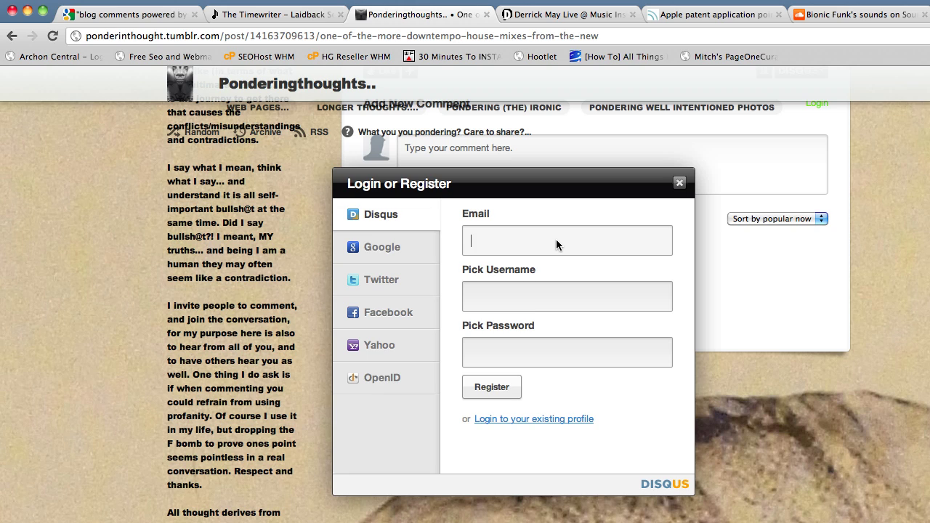
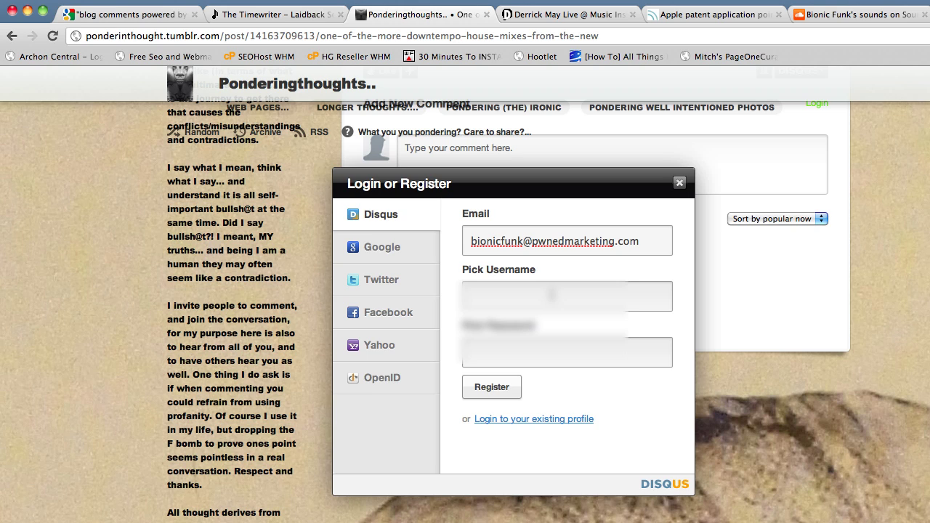
left_click(552, 294)
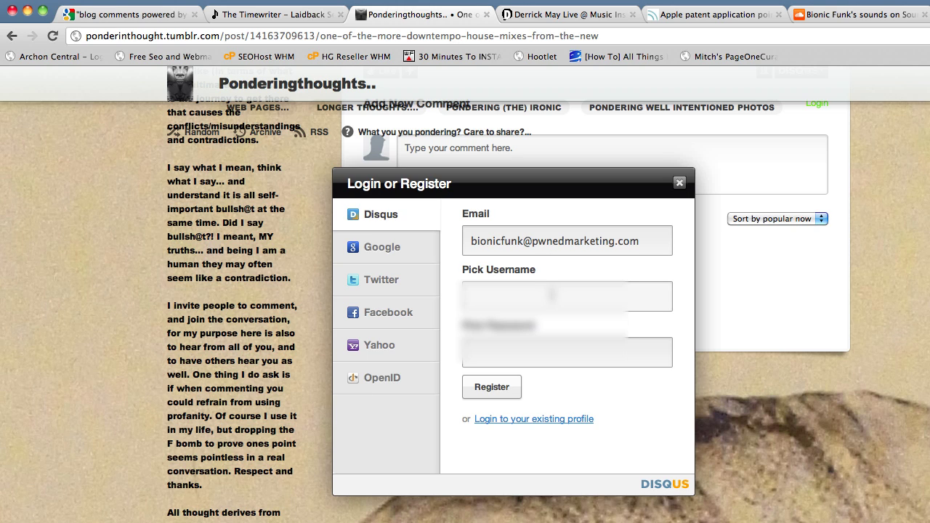
type("MrBionic")
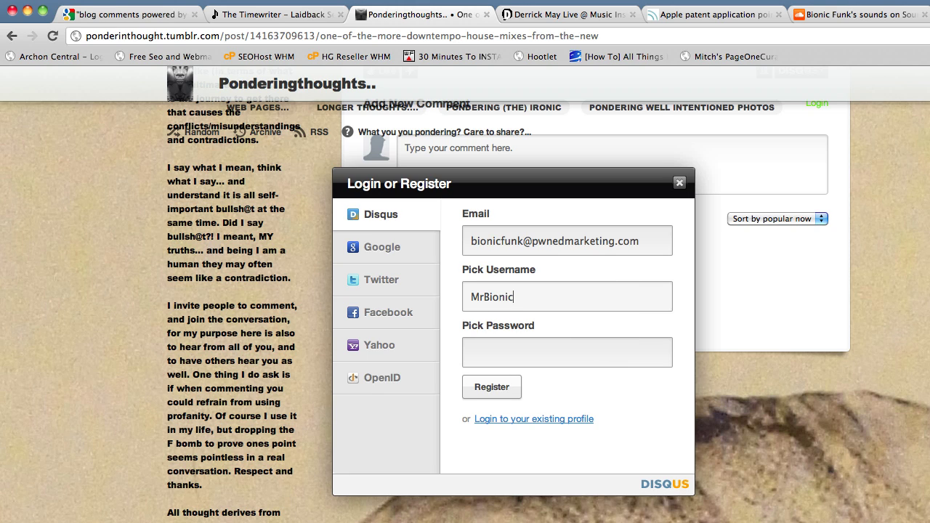
type("Funk")
left_click(546, 350)
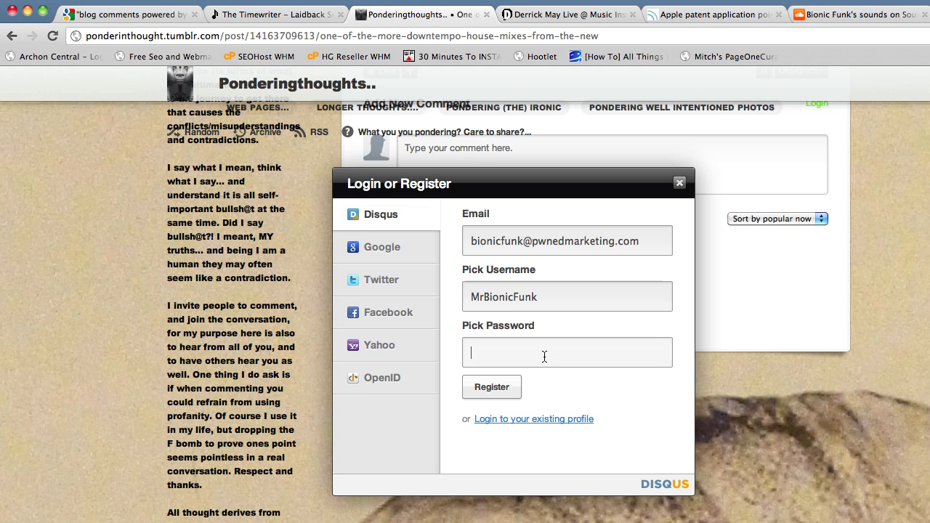
type("**********")
left_click(498, 386)
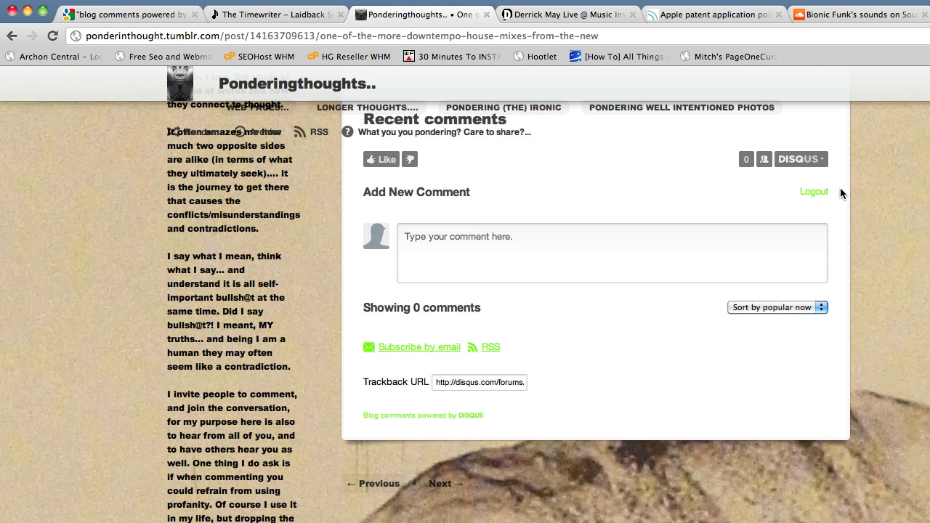
In Edit Profile, set the full name to 'Bionic Funk'.
left_click(806, 160)
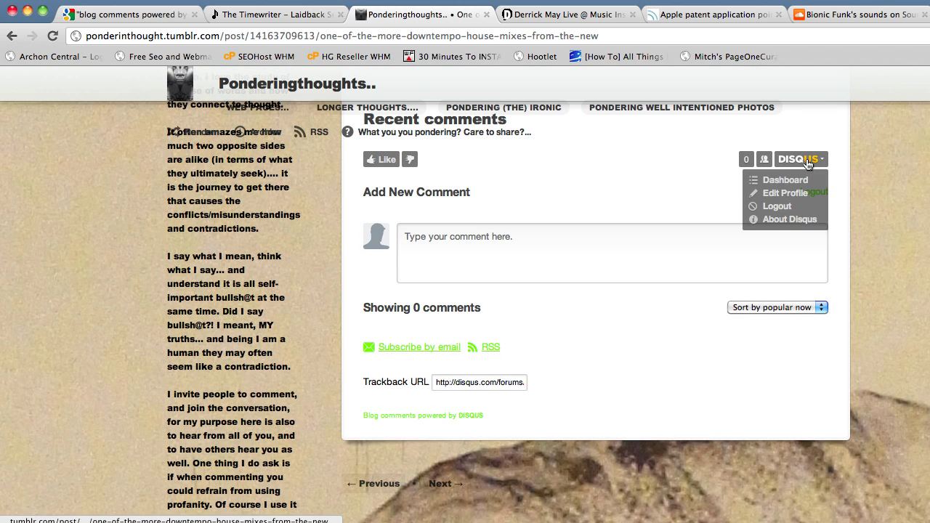
left_click(782, 195)
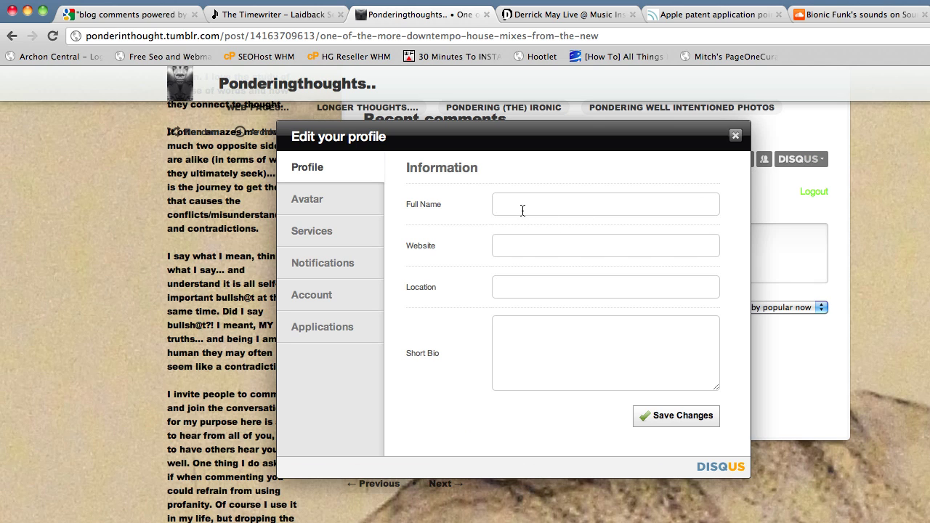
left_click(541, 207)
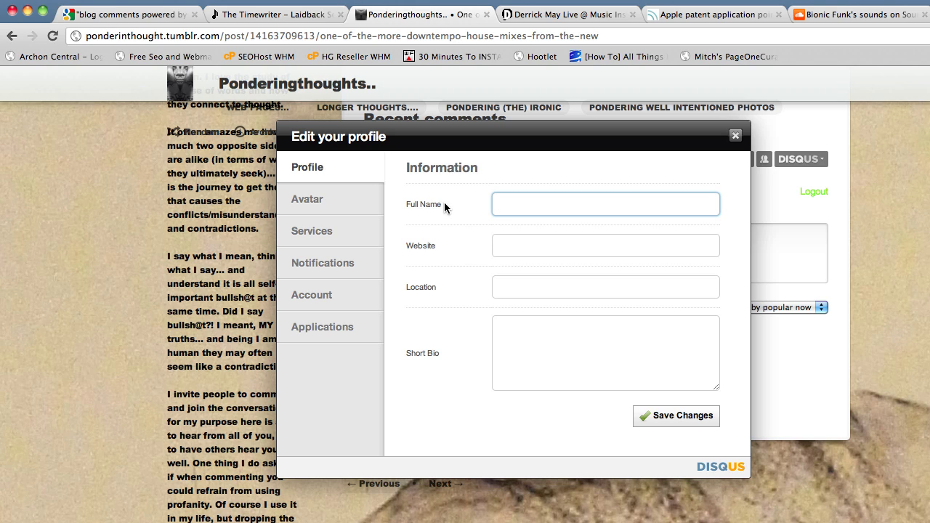
type("Bionic Funk")
left_click(513, 247)
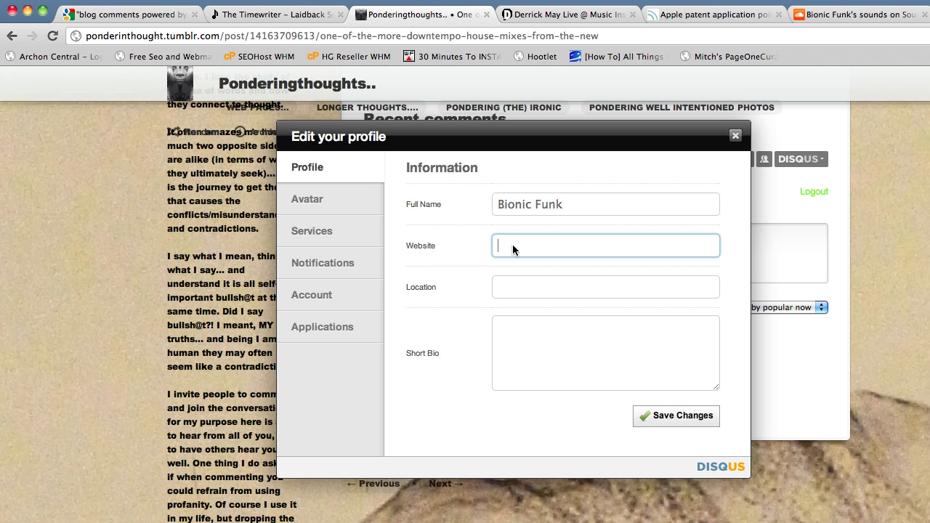
left_click(833, 16)
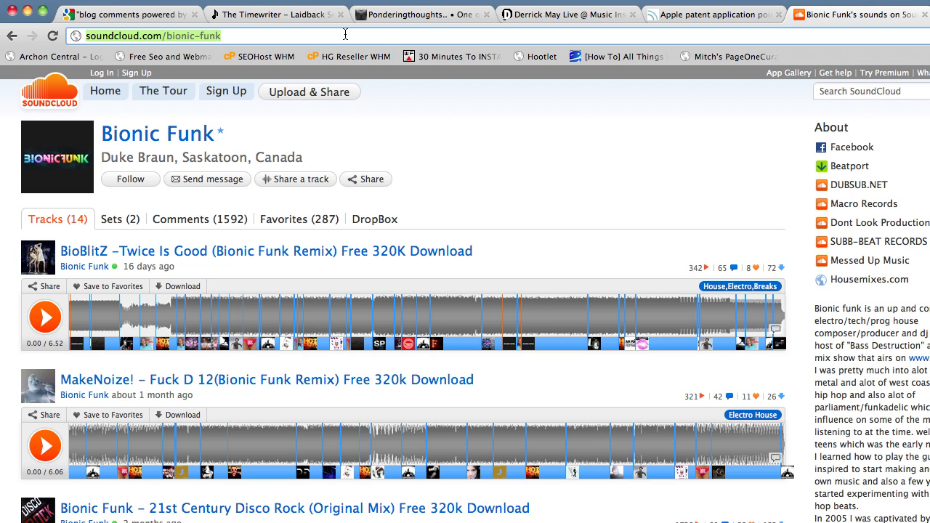
left_click(408, 19)
type("http://soundcloud.com/bionic-funk")
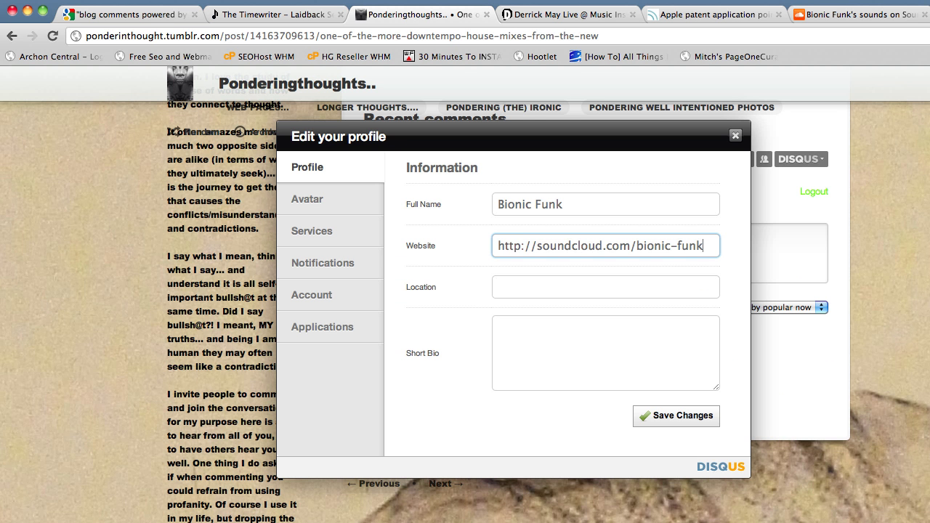
left_click(540, 289)
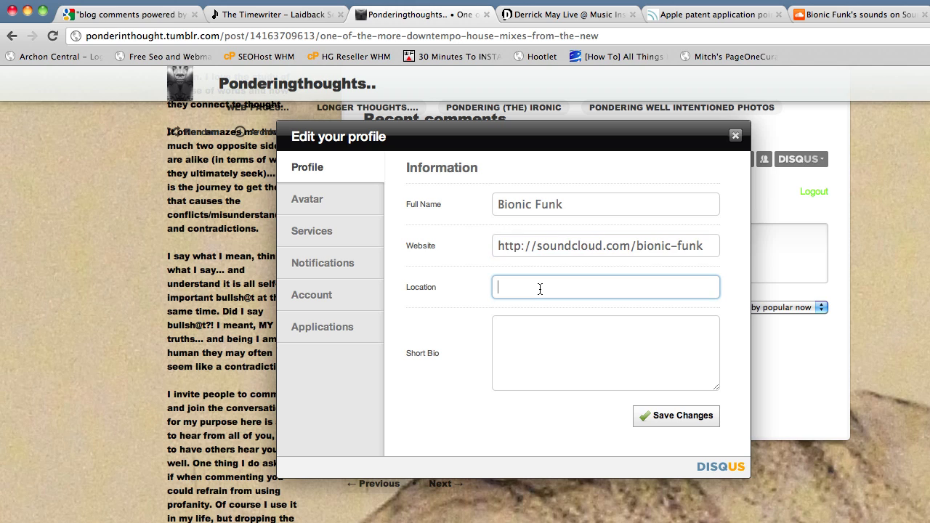
left_click(537, 333)
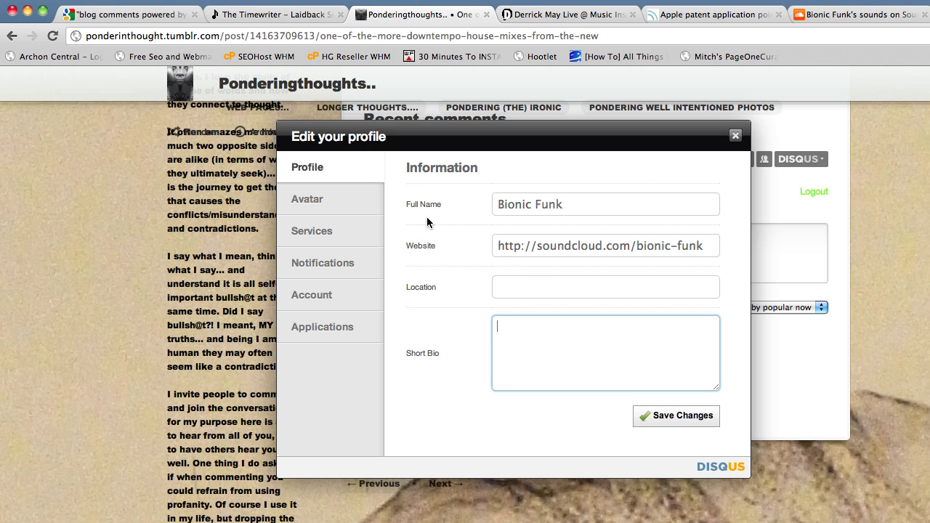
Save the profile changes and close the profile editor.
left_click(306, 203)
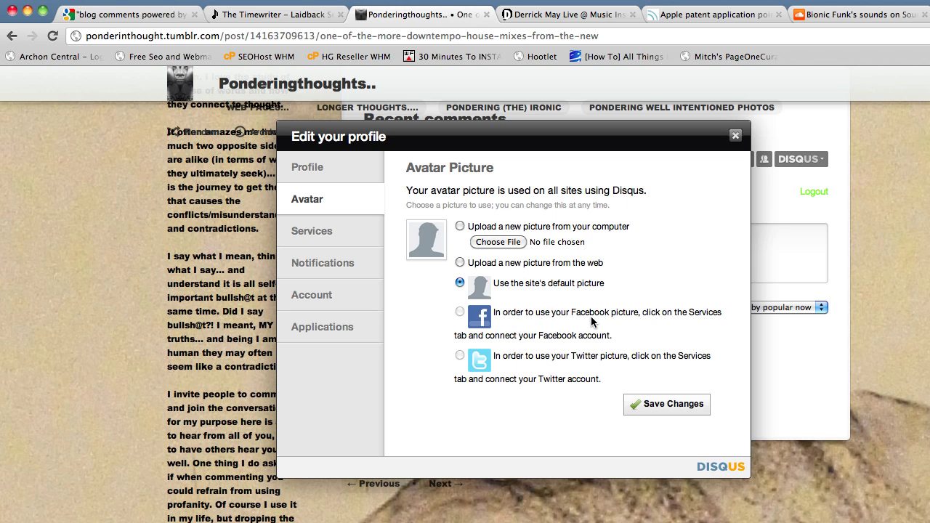
left_click(331, 172)
left_click(623, 364)
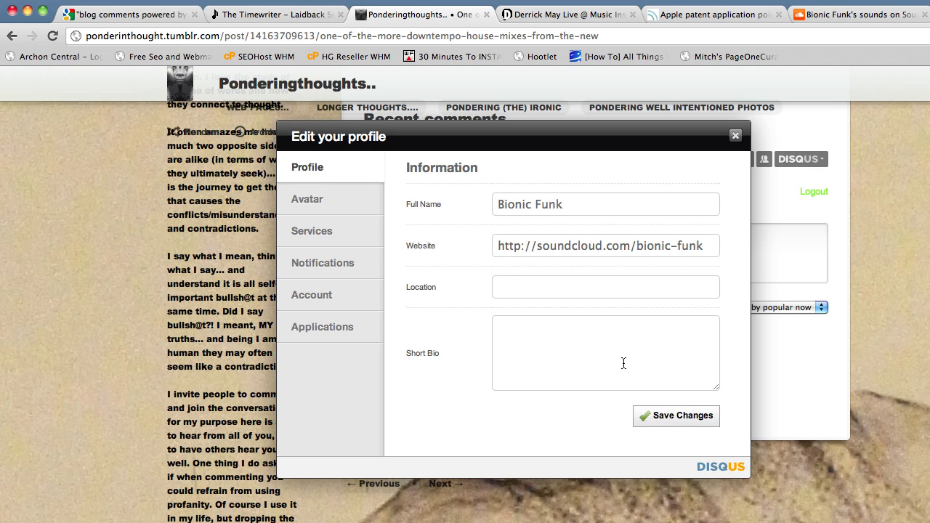
left_click(678, 418)
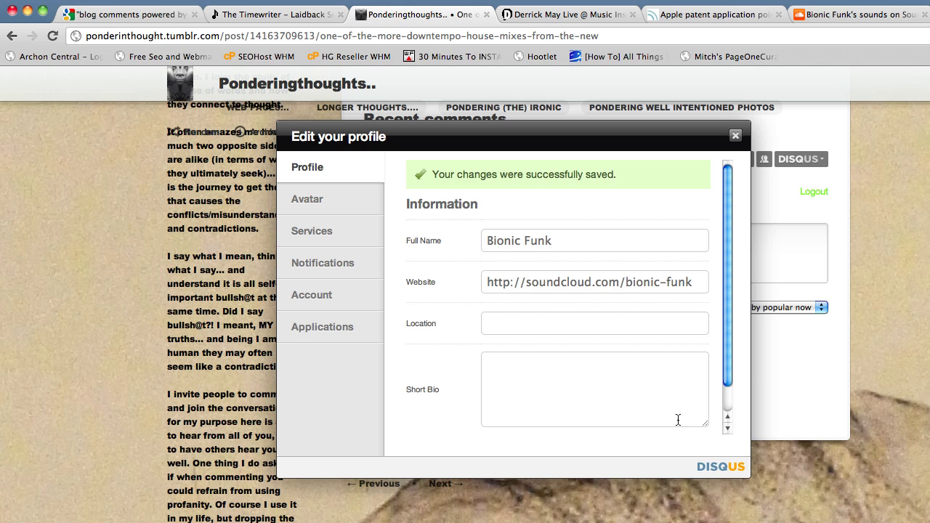
left_click(734, 136)
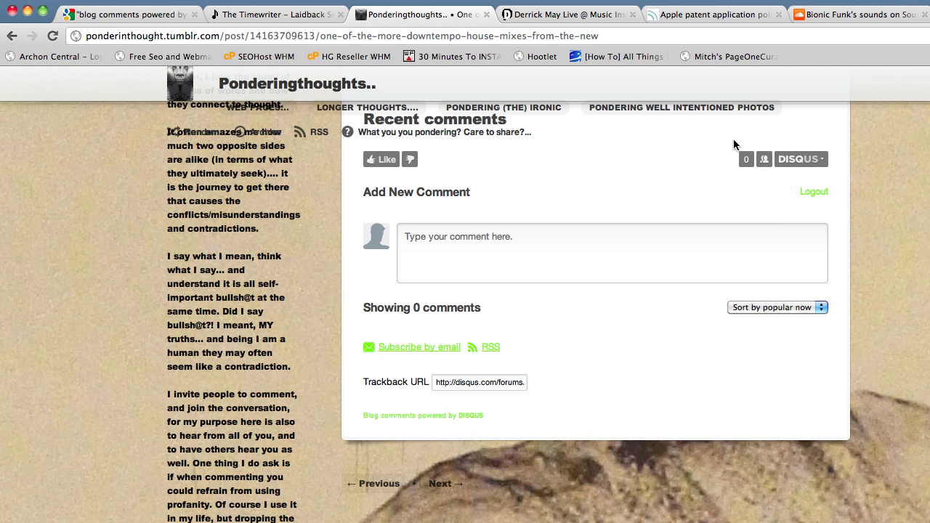
Post the comment 'This is a badass mix, I'm really groovin' on it.' on the Ponderingthoughts post.
left_click(603, 251)
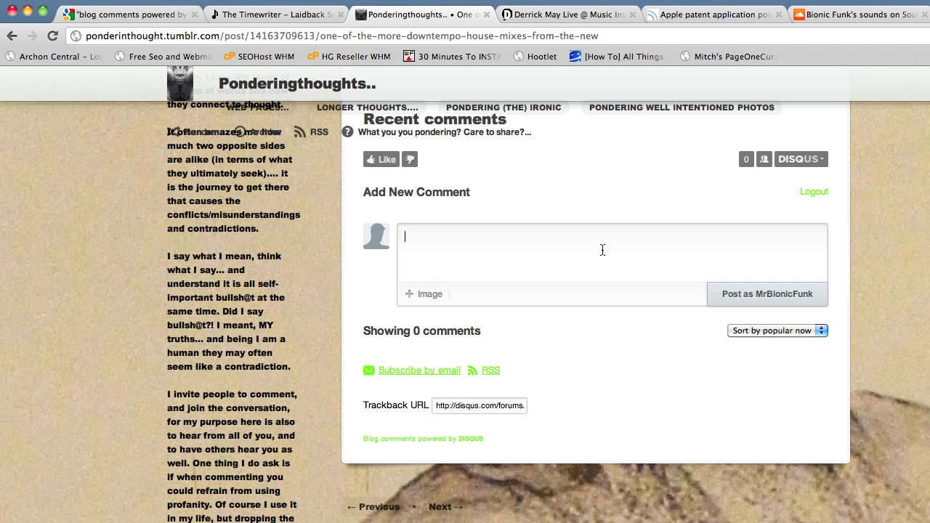
scroll(705, 368, "up", 10)
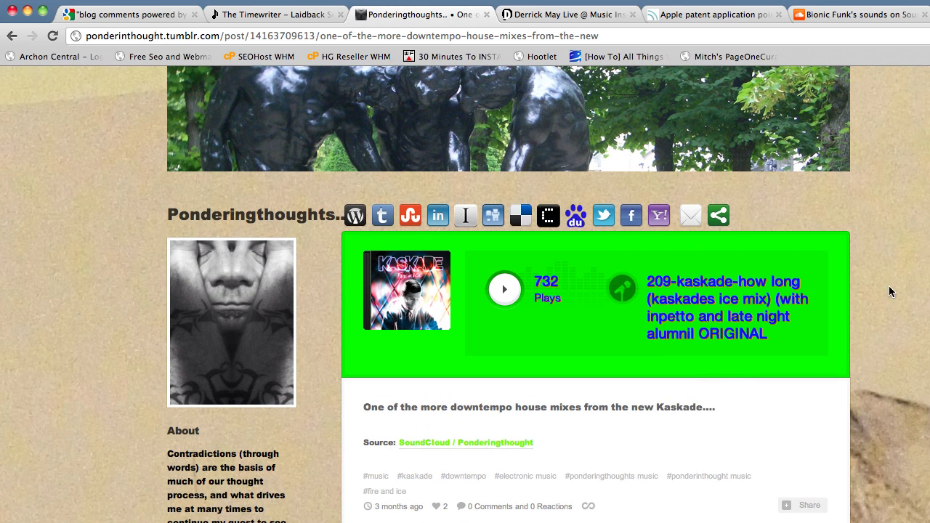
scroll(897, 280, "down", 3)
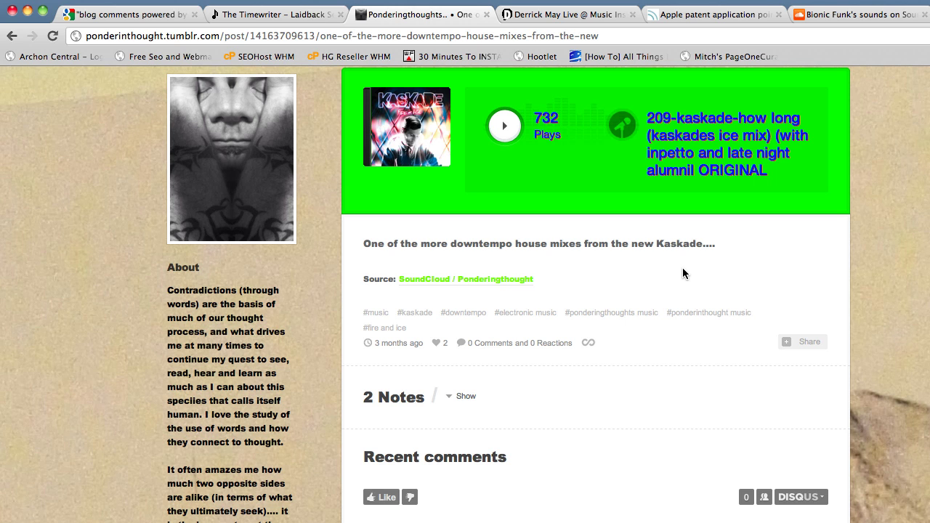
scroll(683, 269, "down", 5)
left_click(544, 320)
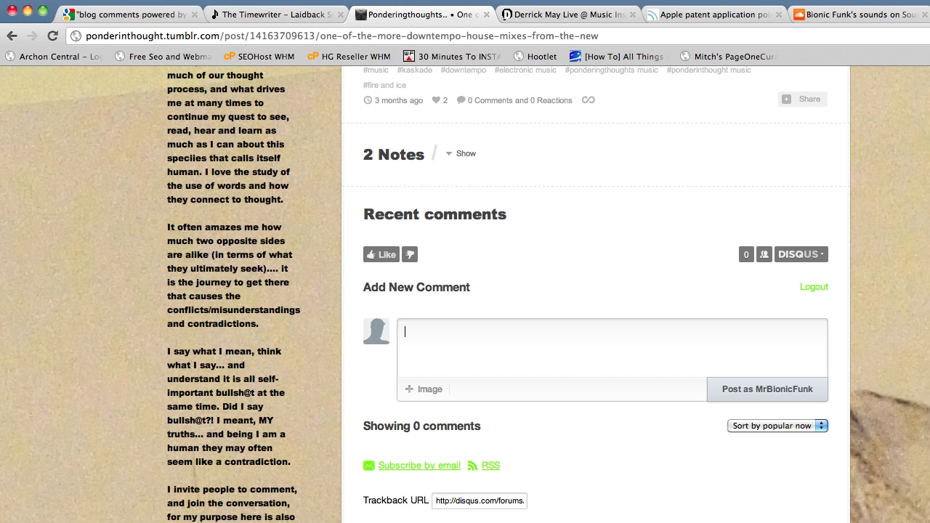
type("This is a badass mix, I")
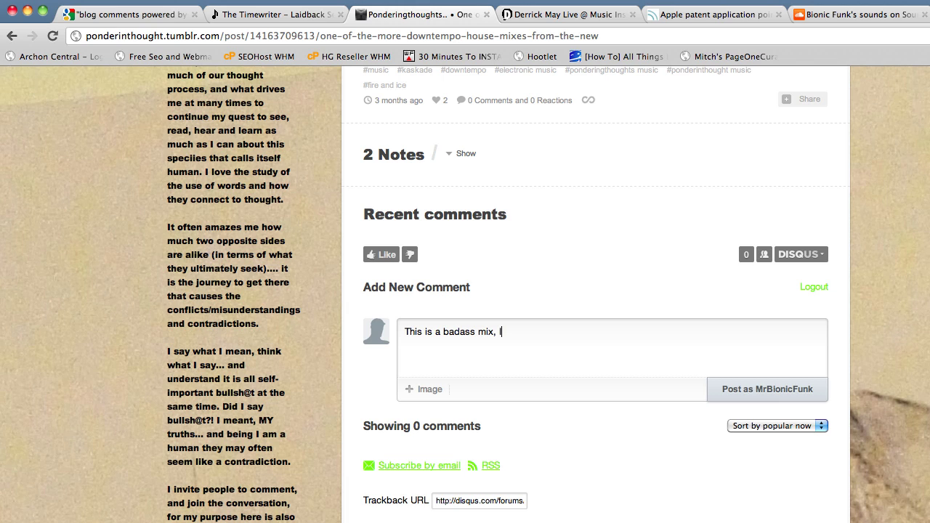
type("'m really groovin' on it.")
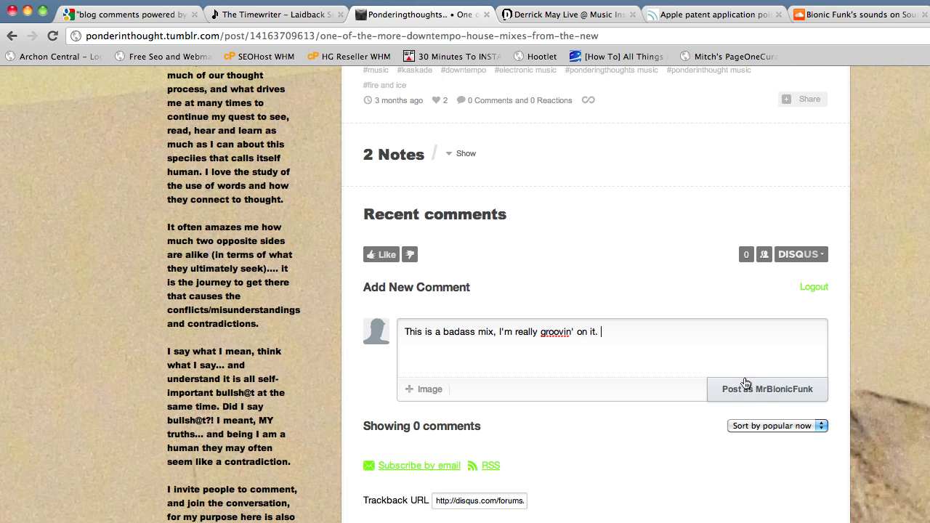
left_click(767, 392)
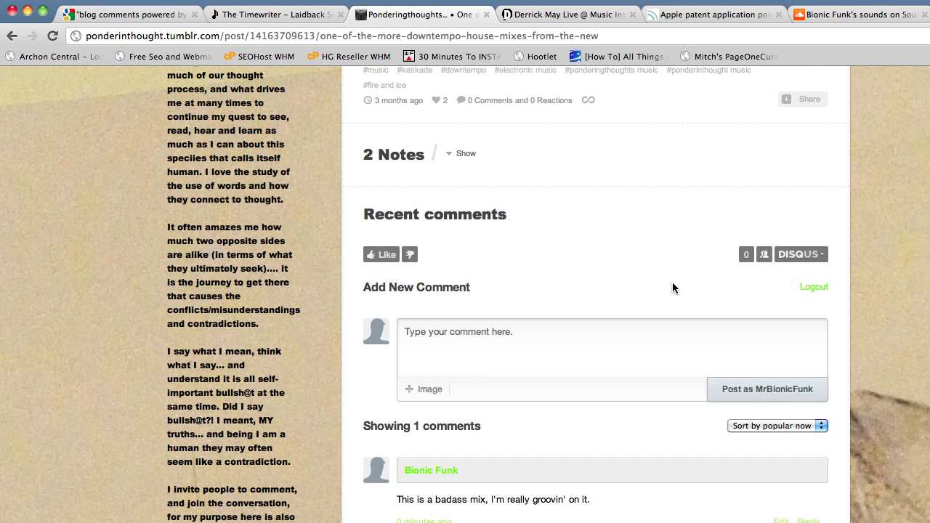
Scroll back up to Add New Comment and open the DISQUS account dropdown.
scroll(673, 282, "down", 3)
scroll(672, 282, "down", 3)
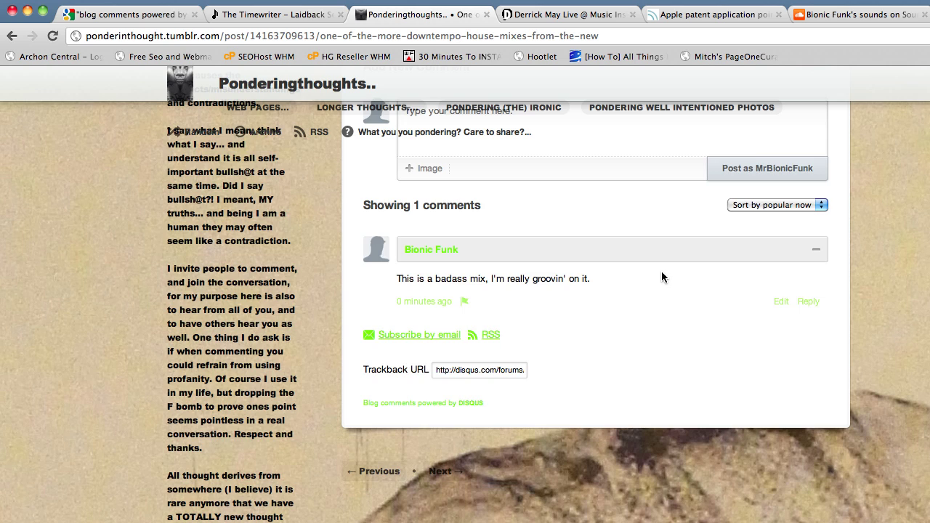
scroll(662, 274, "up", 3)
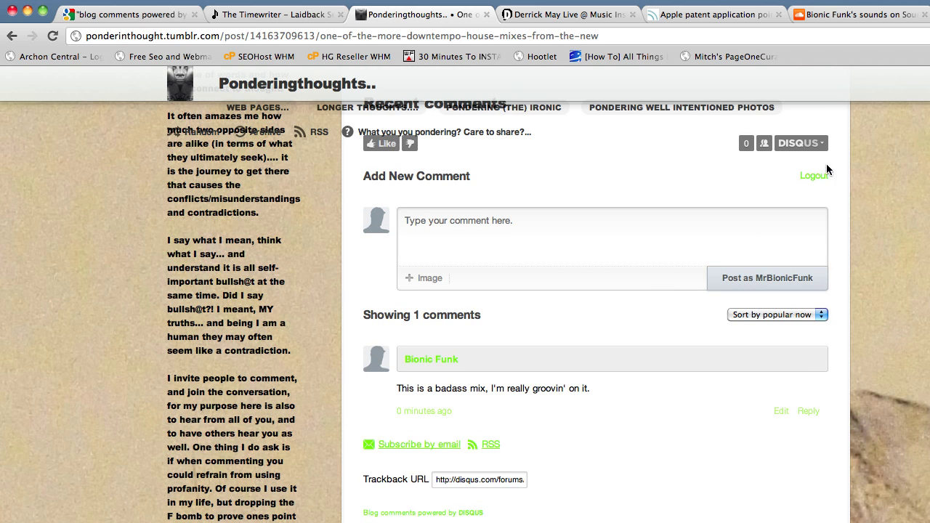
left_click(814, 146)
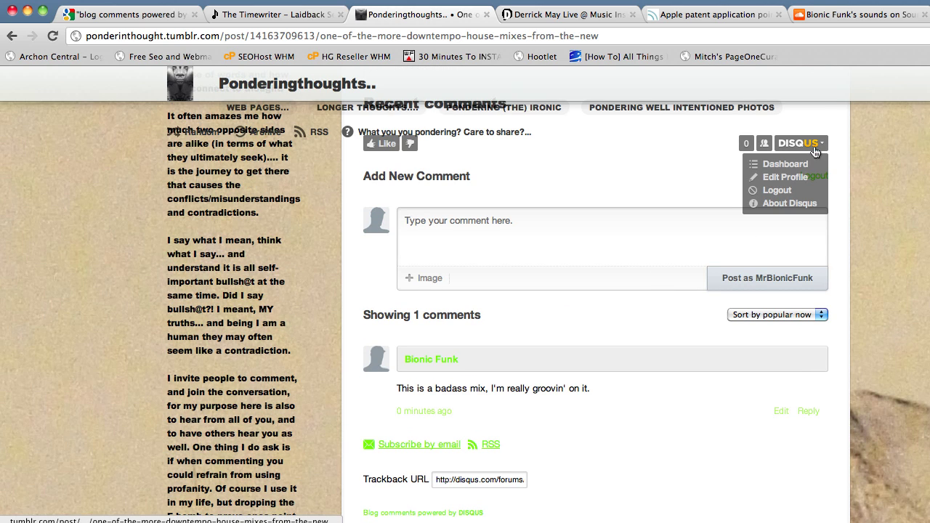
Change the full name to 'Bionic Funk Music', save, then reload and dismiss the ShareThis popup.
left_click(774, 179)
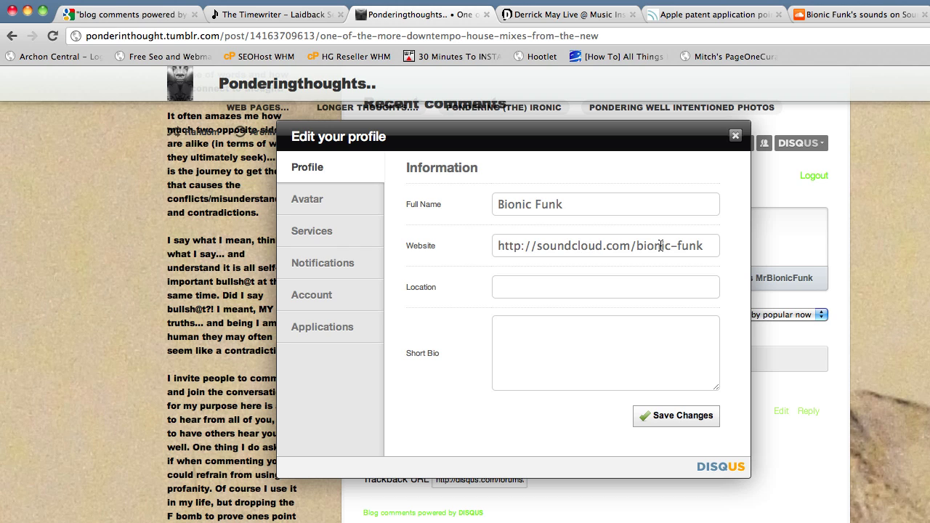
left_click(601, 206)
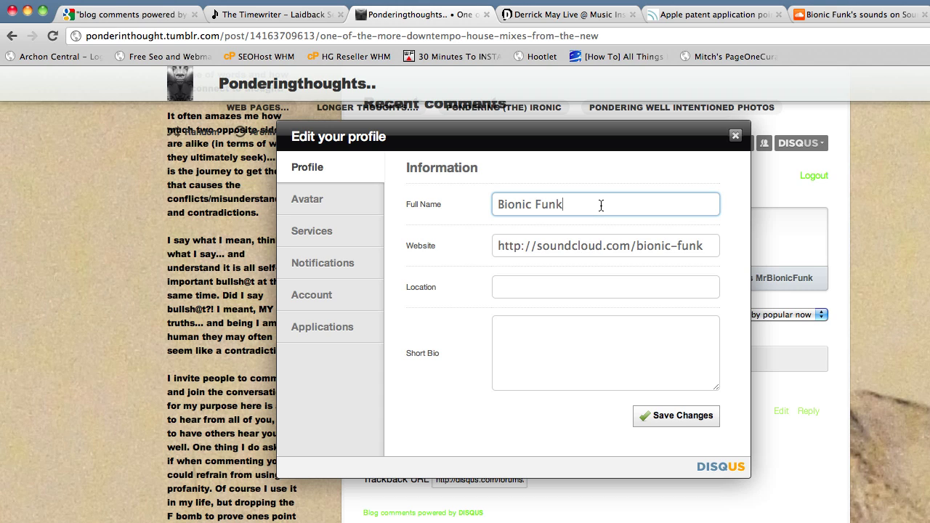
type("Music")
left_click(669, 419)
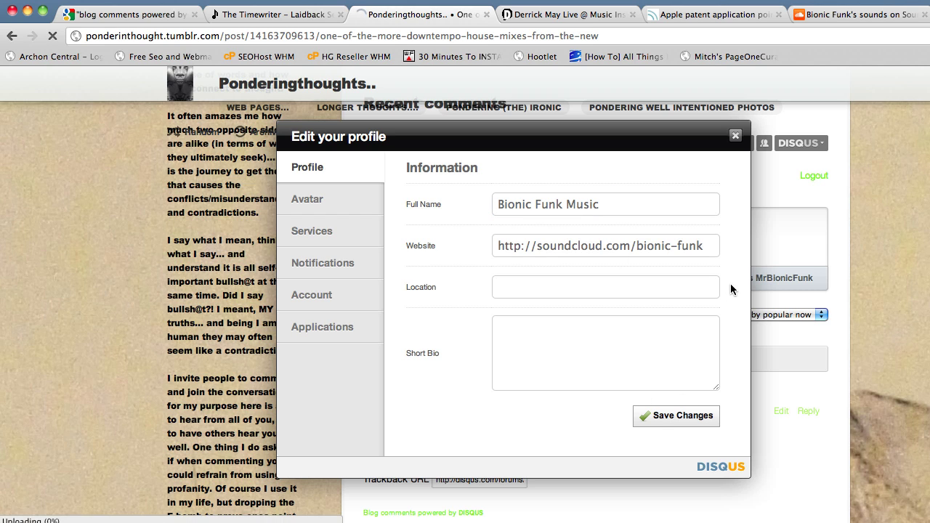
left_click(734, 136)
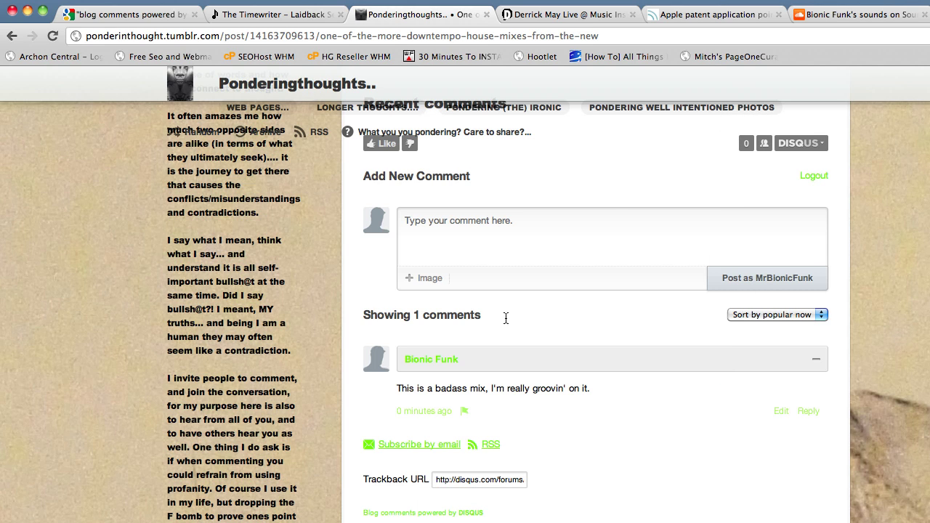
left_click(52, 36)
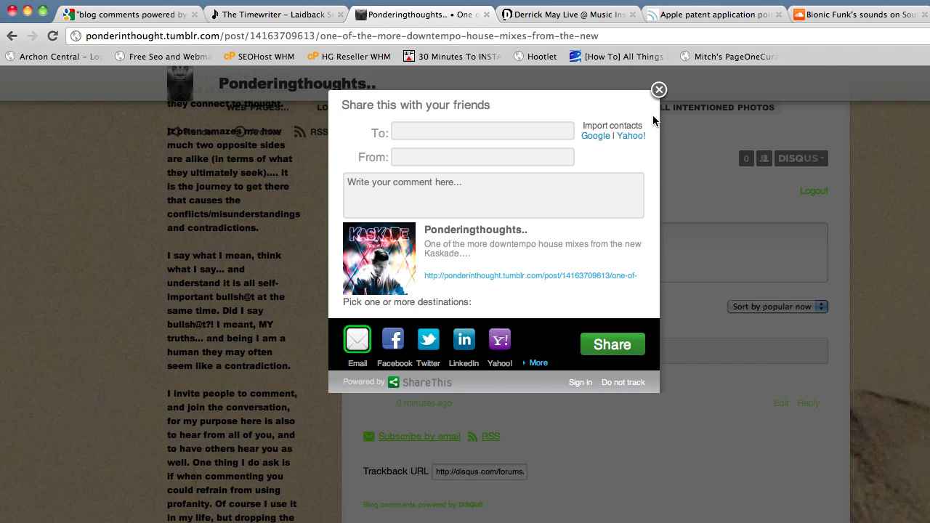
left_click(660, 90)
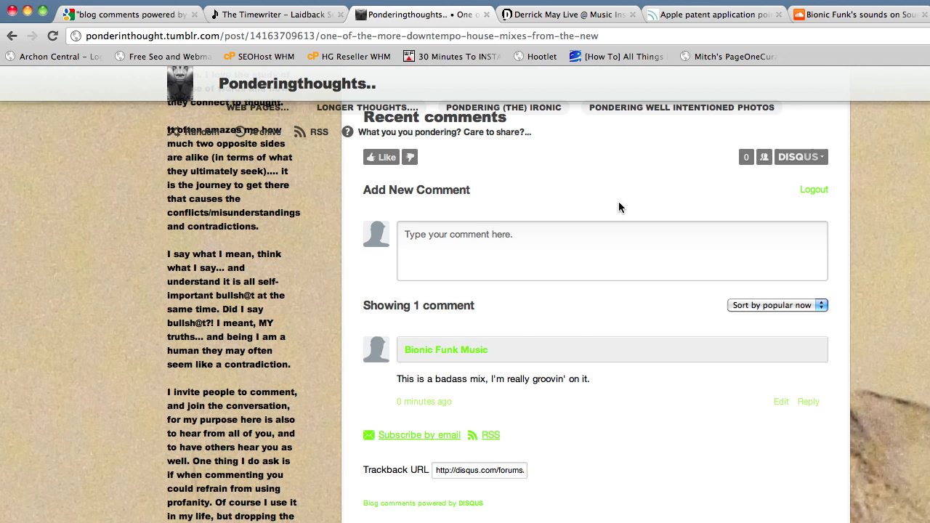
scroll(618, 202, "down", 1)
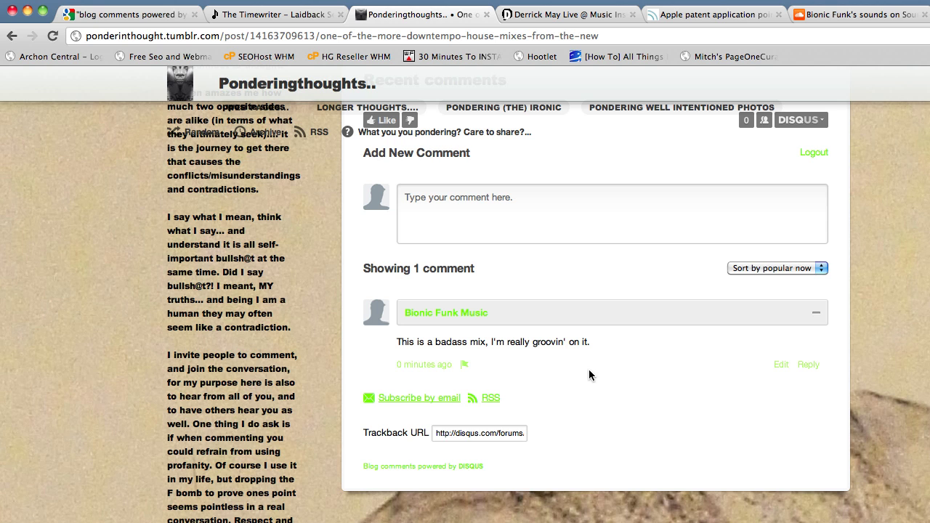
scroll(700, 377, "up", 3)
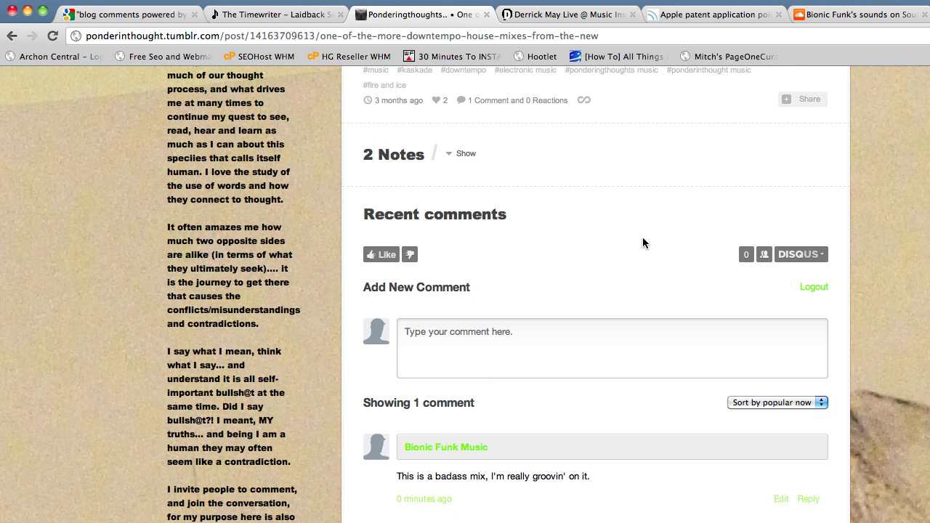
scroll(643, 238, "up", 2)
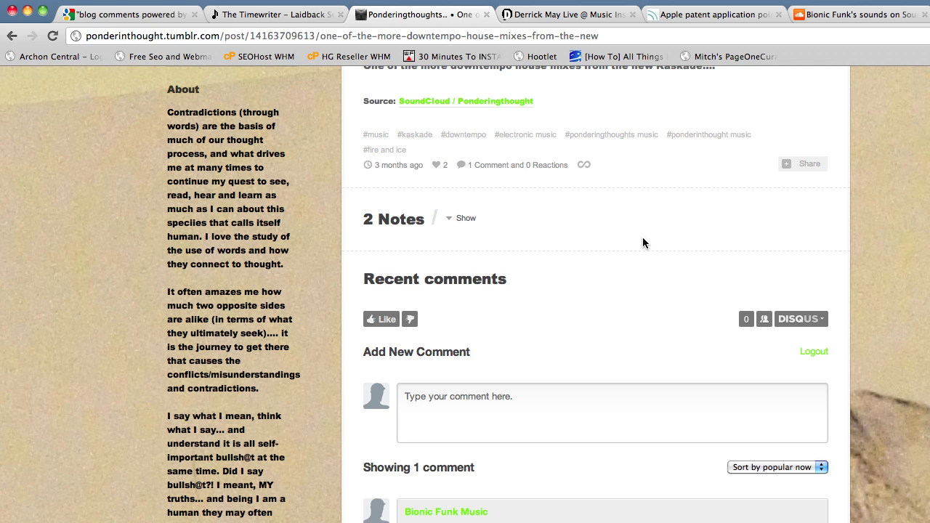